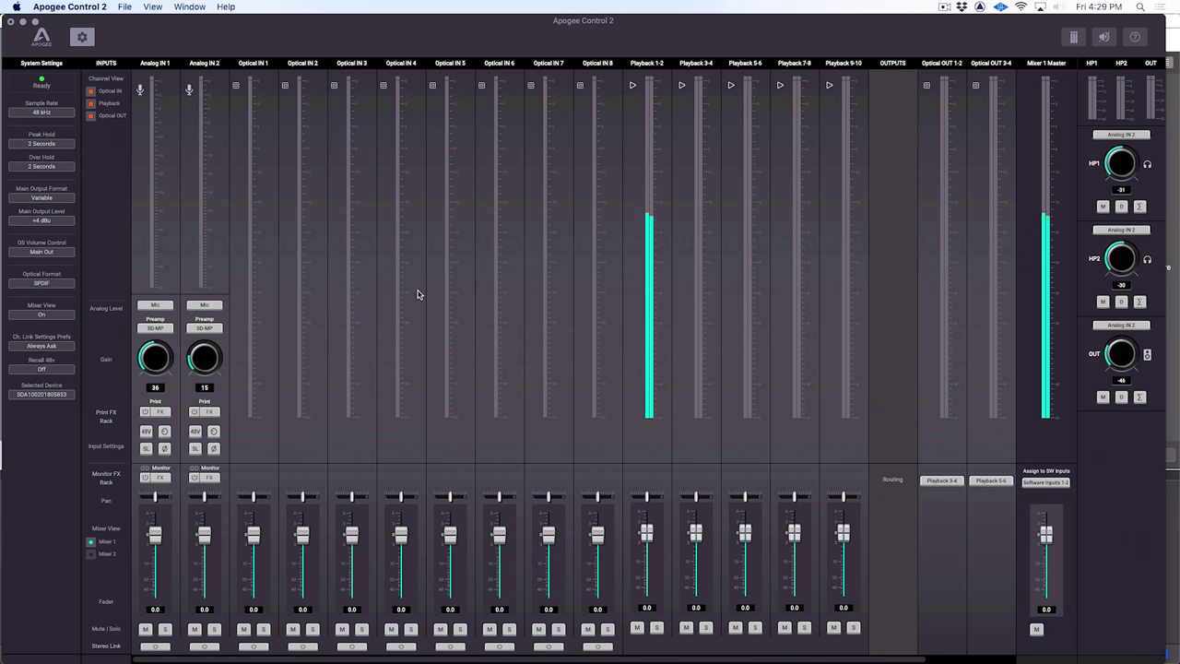
key(super+Tab)
key(super+Tab)
key(super+Tab)
key(super+shift+Tab)
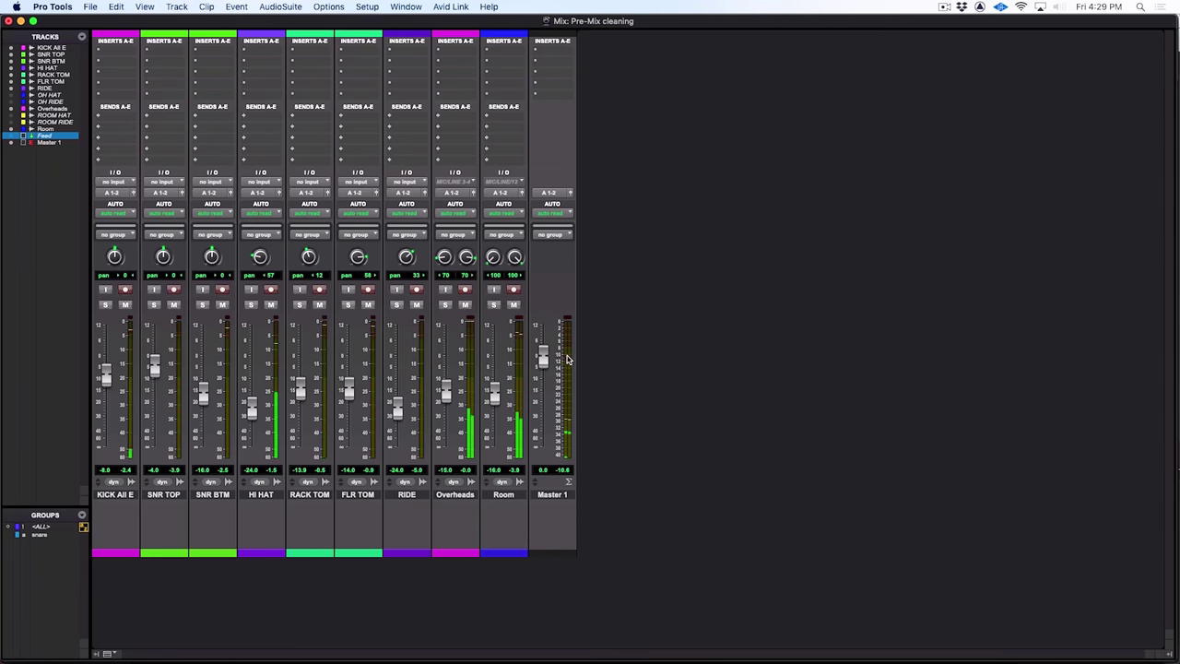
key(super+Tab)
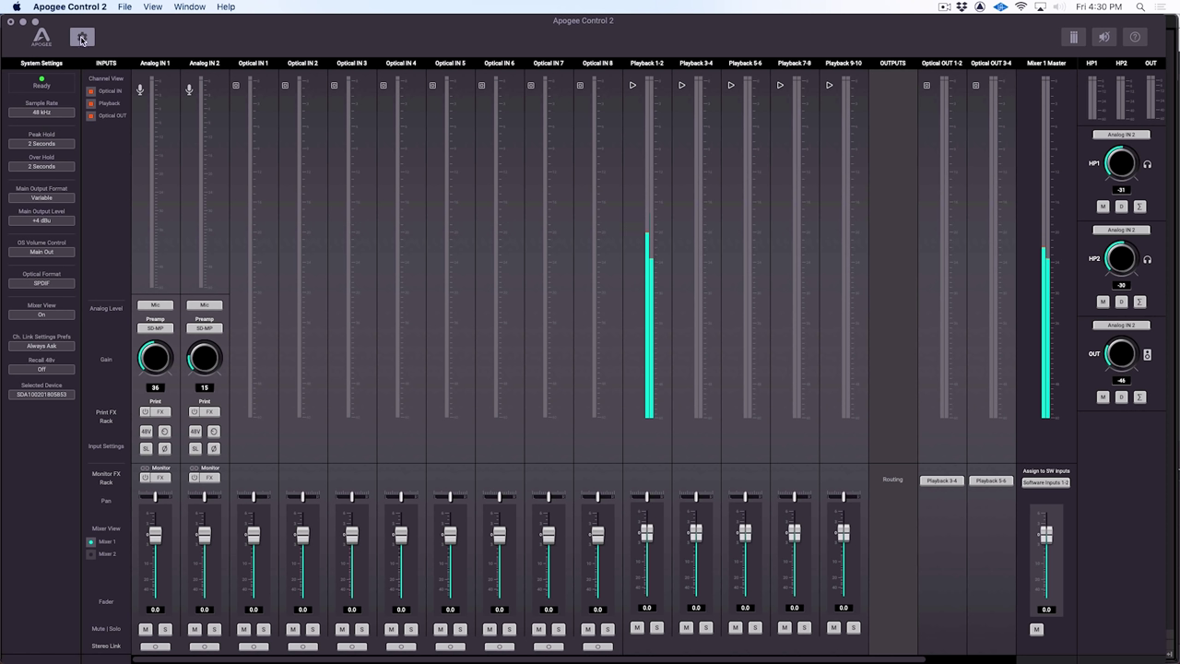
click(41, 113)
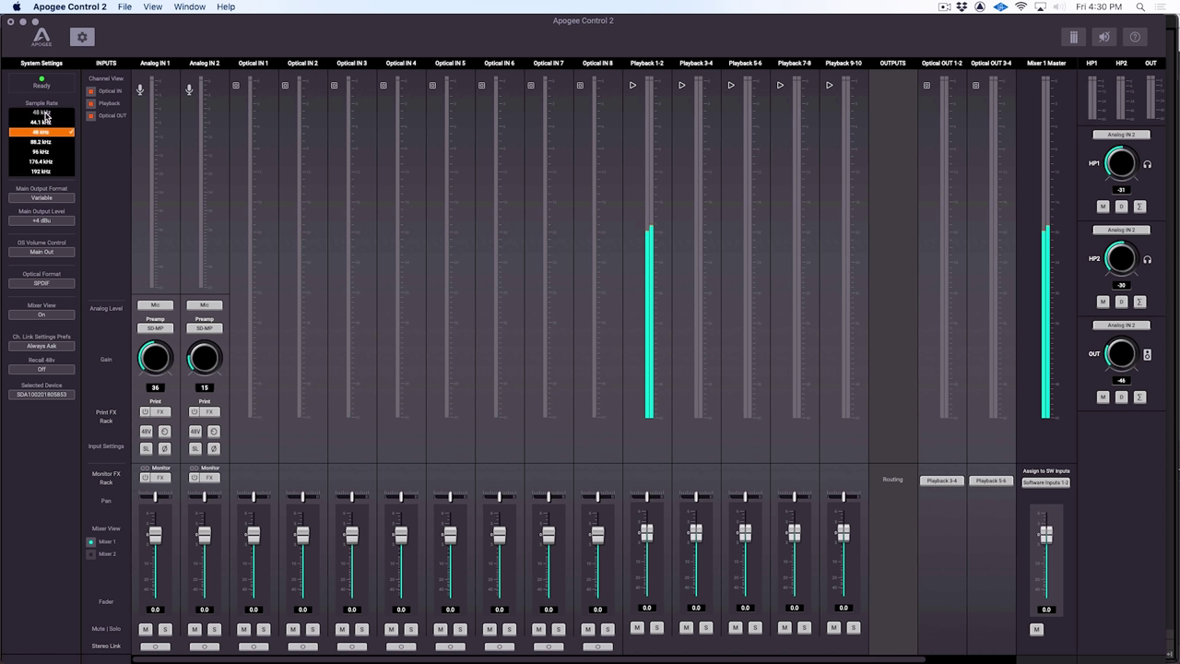
click(44, 111)
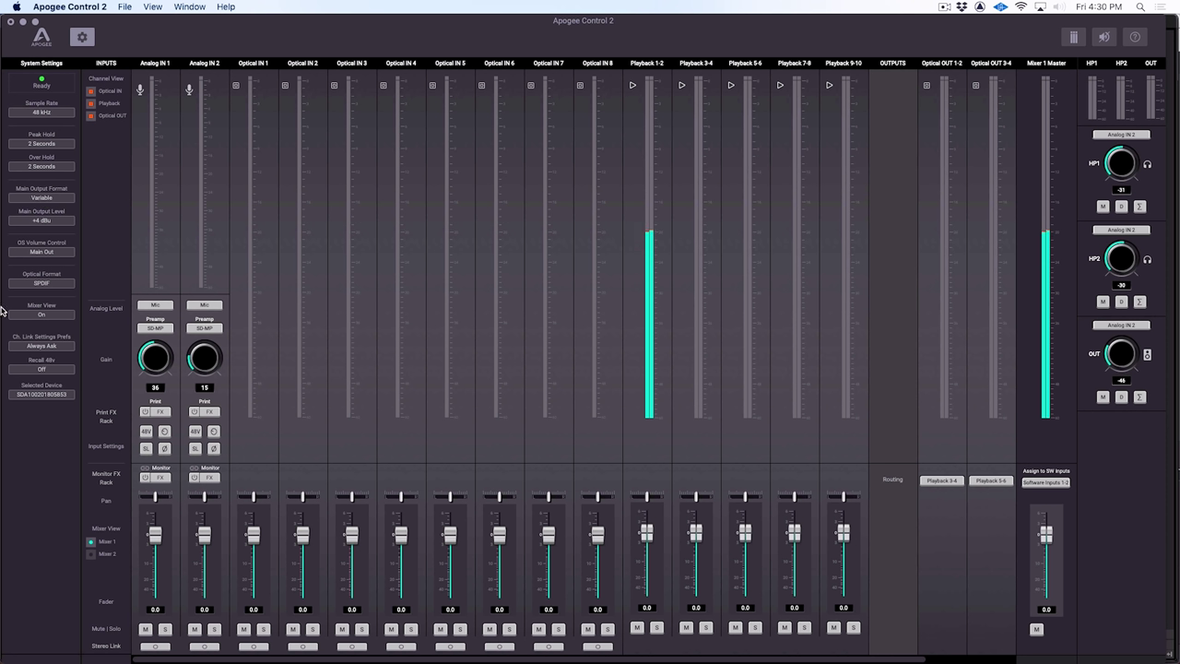
click(80, 38)
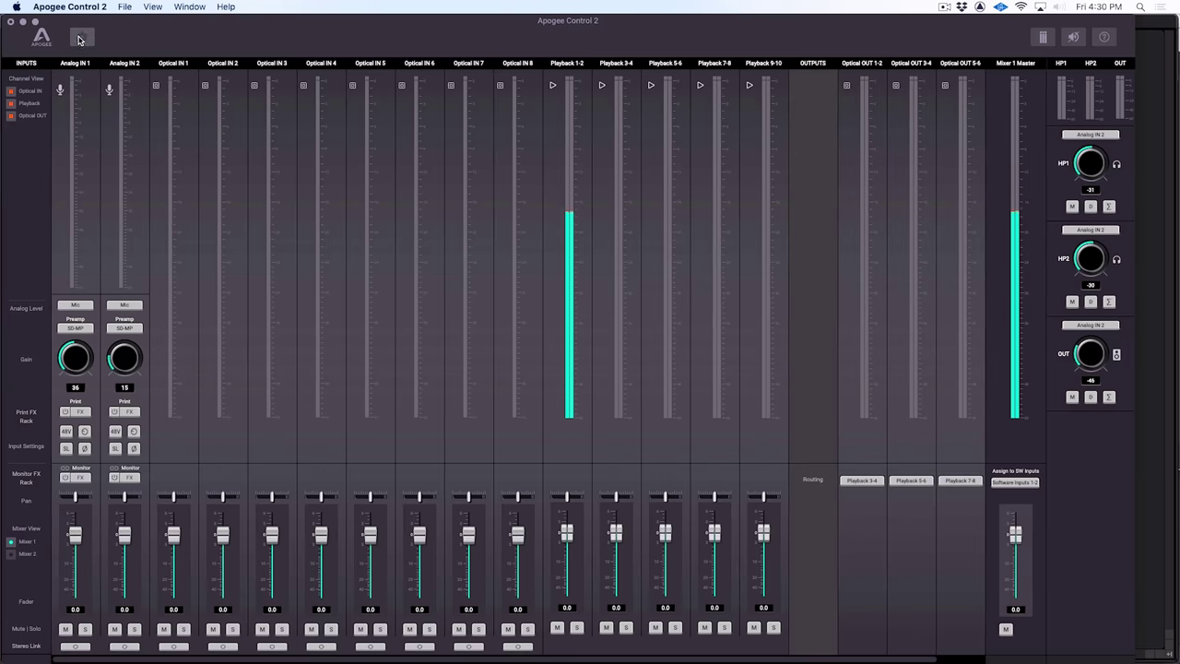
click(81, 38)
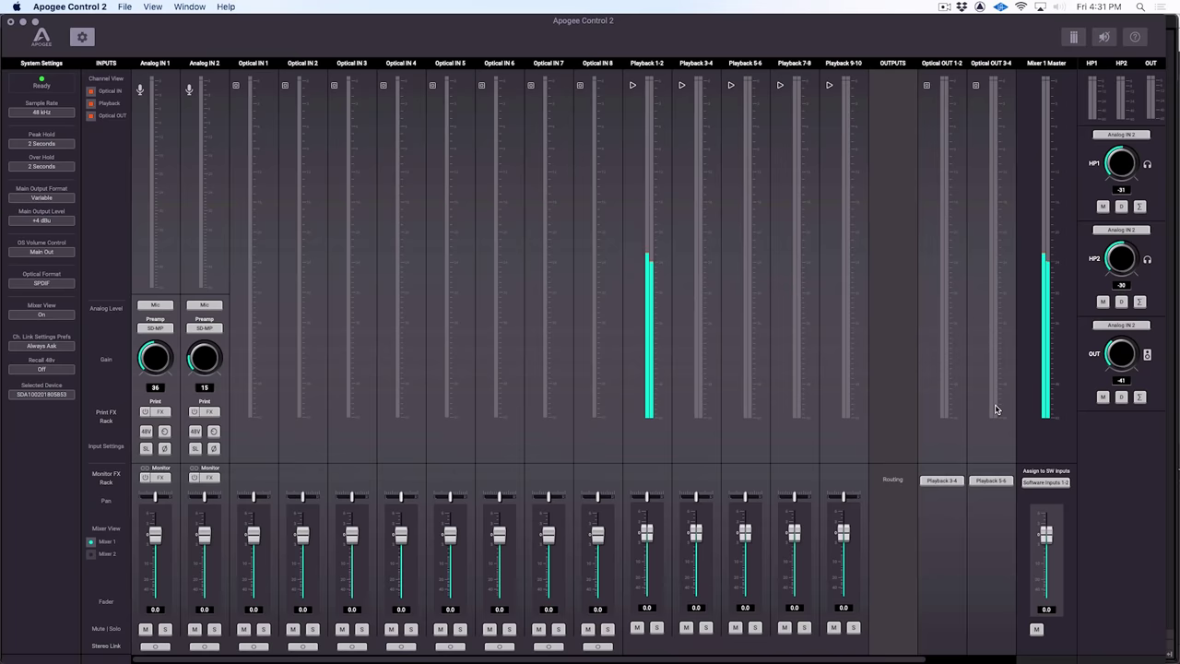
Step: Change the main OUT source from Analog IN 2 to Mixer 1
click(1121, 325)
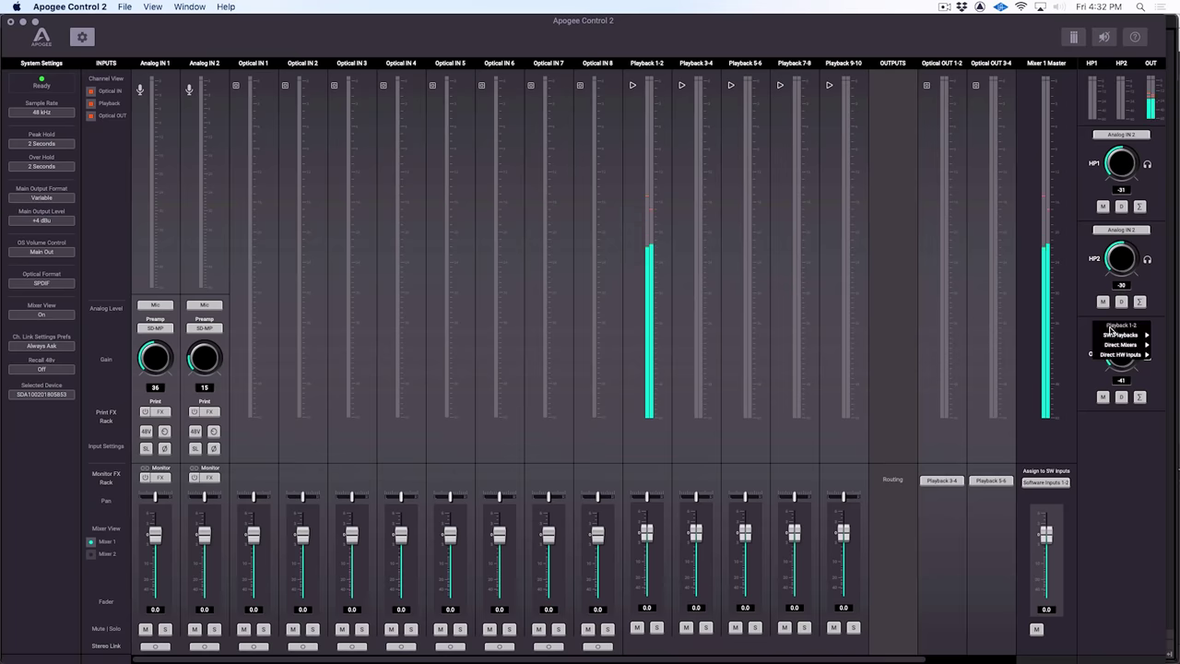
mouse_move(1120, 344)
click(1080, 336)
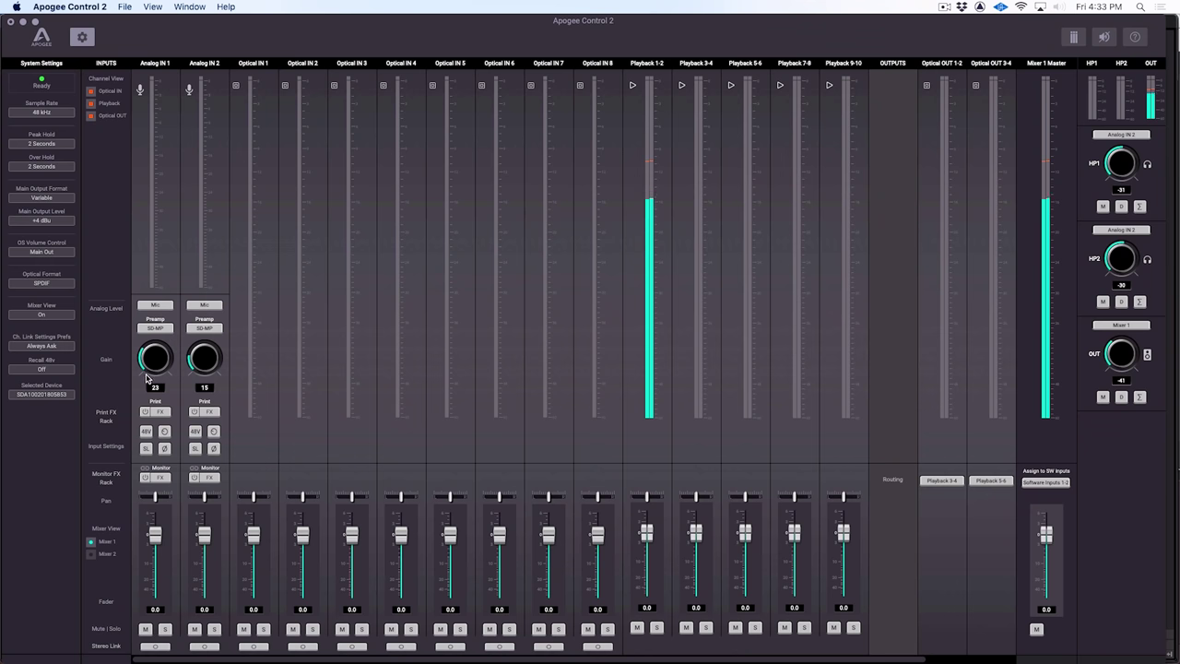
Step: Audition the AP-66 and AP-57 preamp emulations on Analog IN 1, then return it to Symphony MP
click(155, 327)
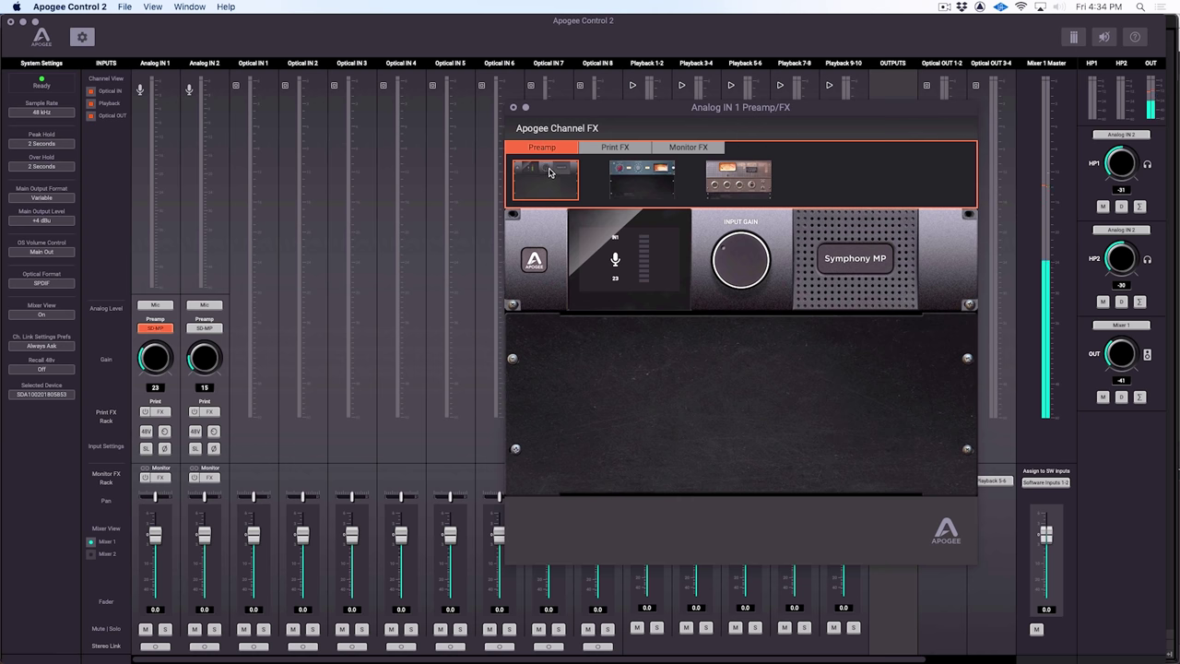
click(647, 170)
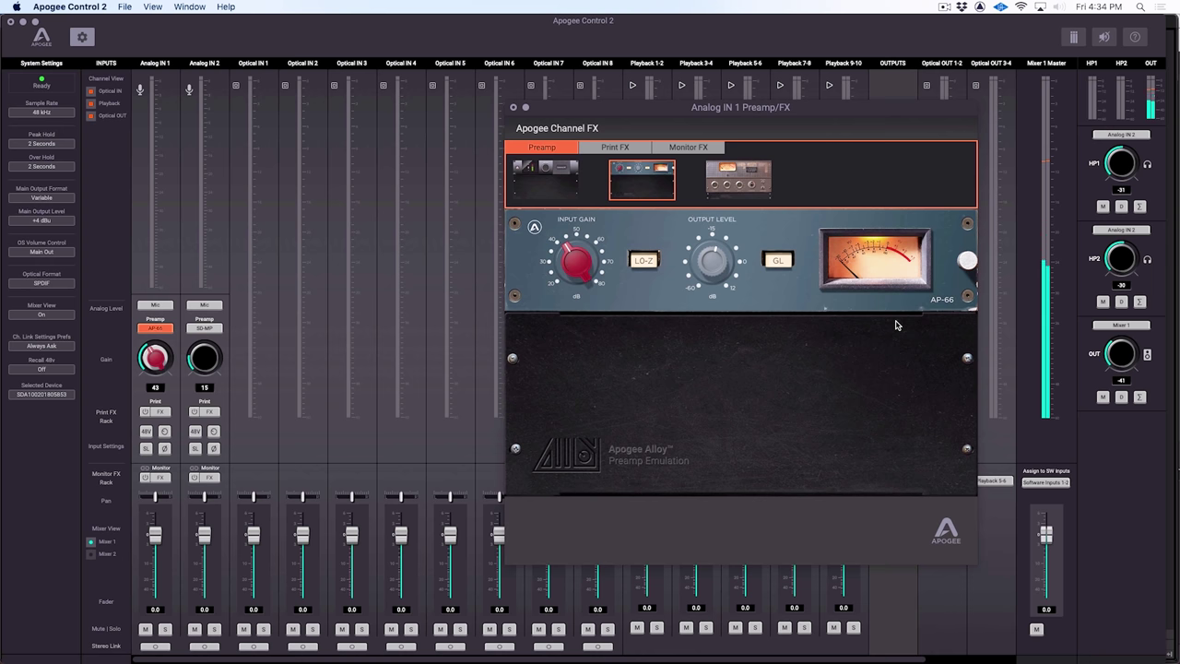
click(752, 180)
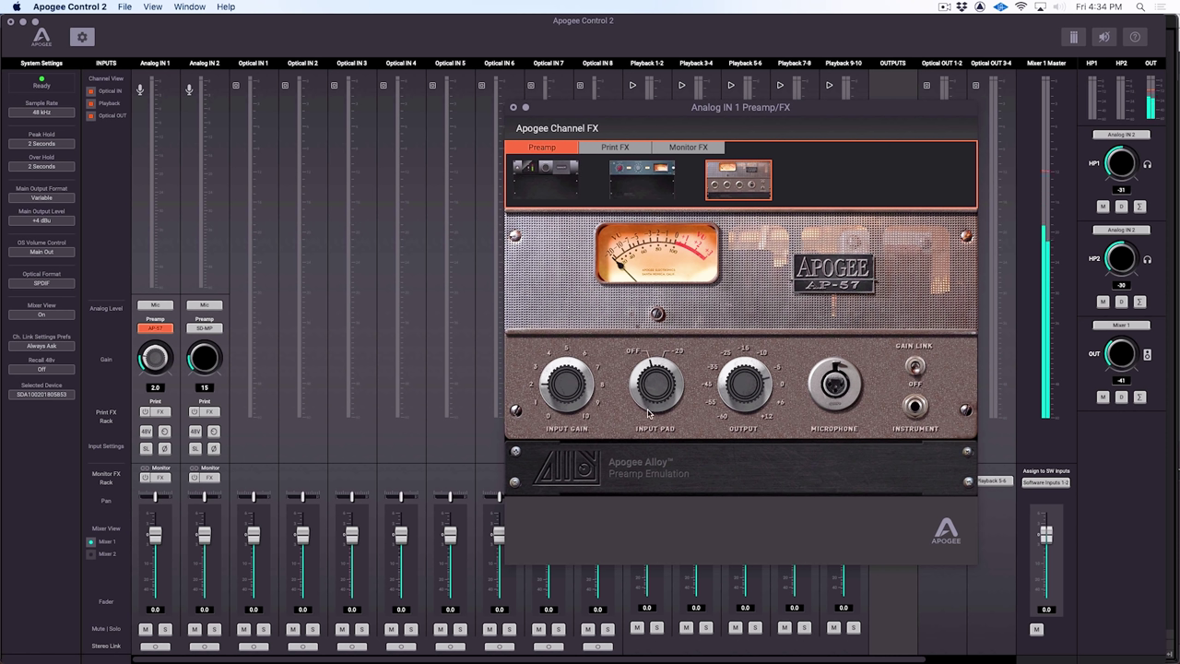
click(549, 167)
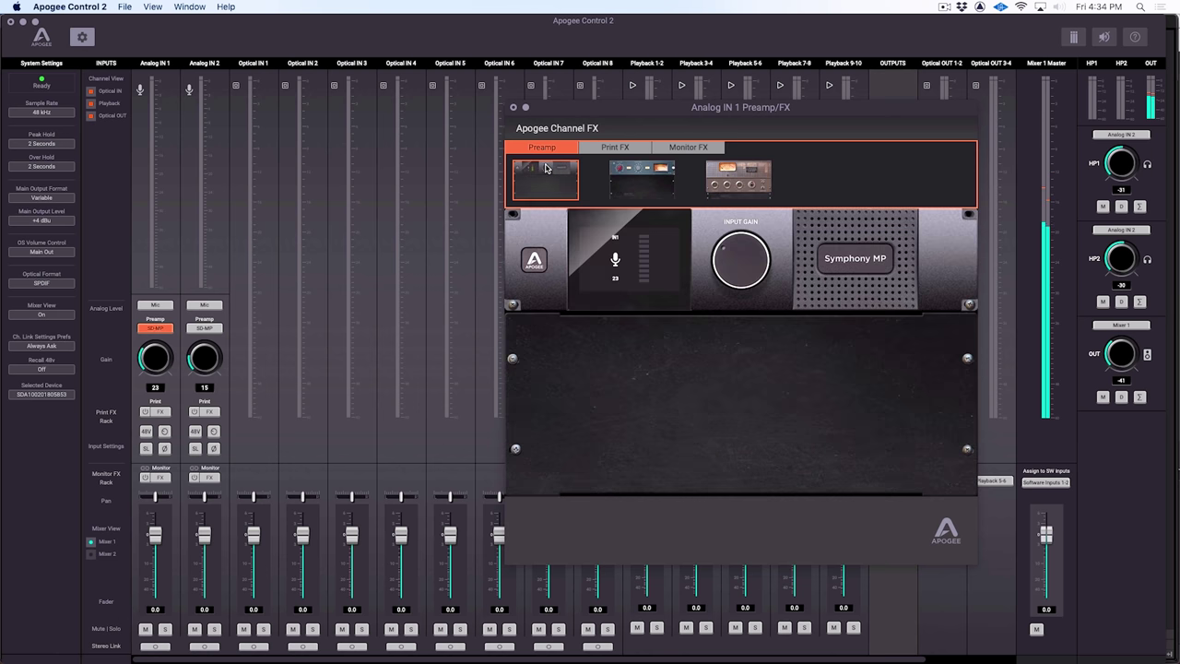
click(204, 306)
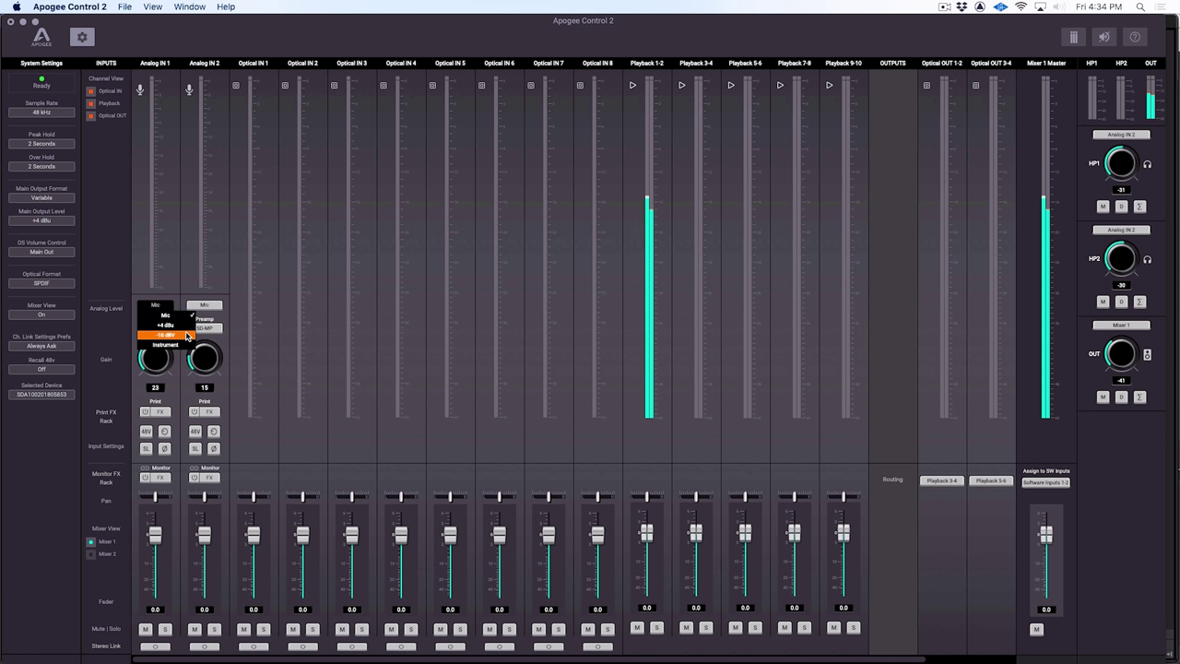
Step: Keep Analog IN 1 at Mic level, enable Print FX, and toggle mute and the IN 1/2 stereo link
click(261, 273)
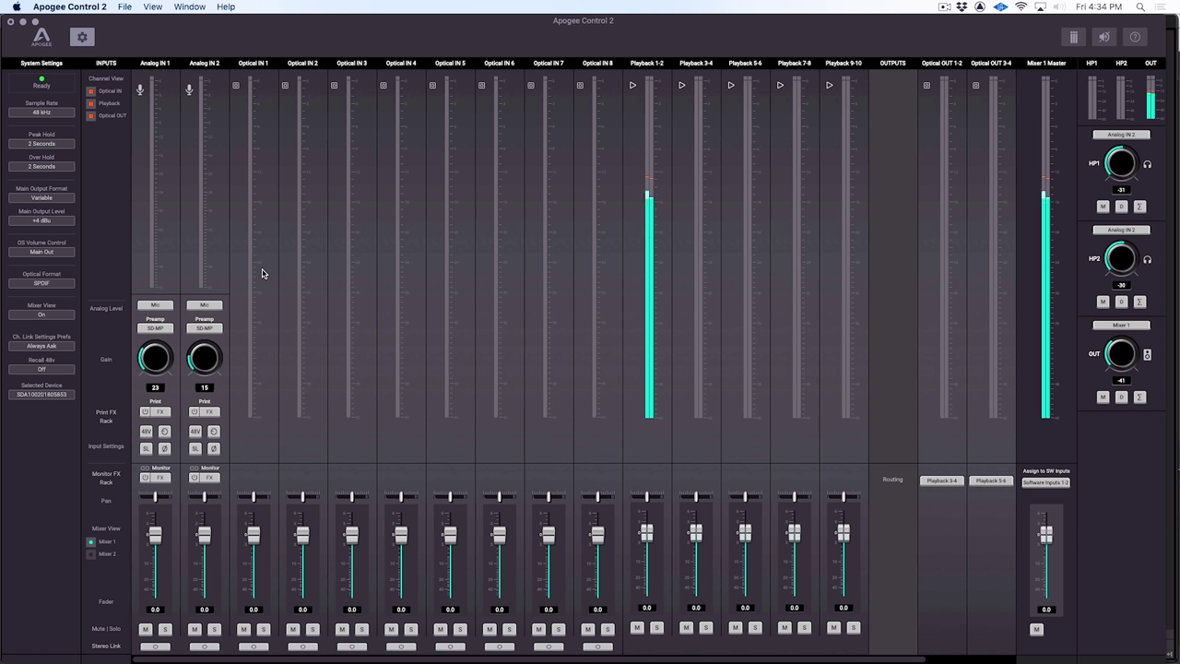
click(165, 431)
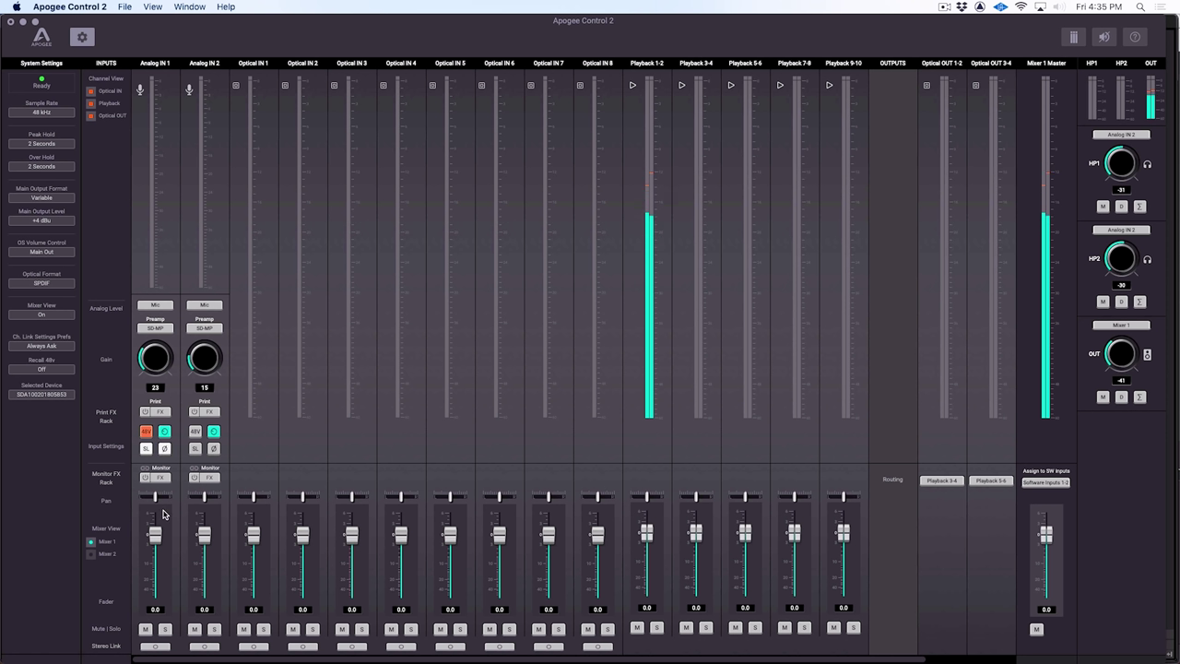
click(146, 629)
click(159, 647)
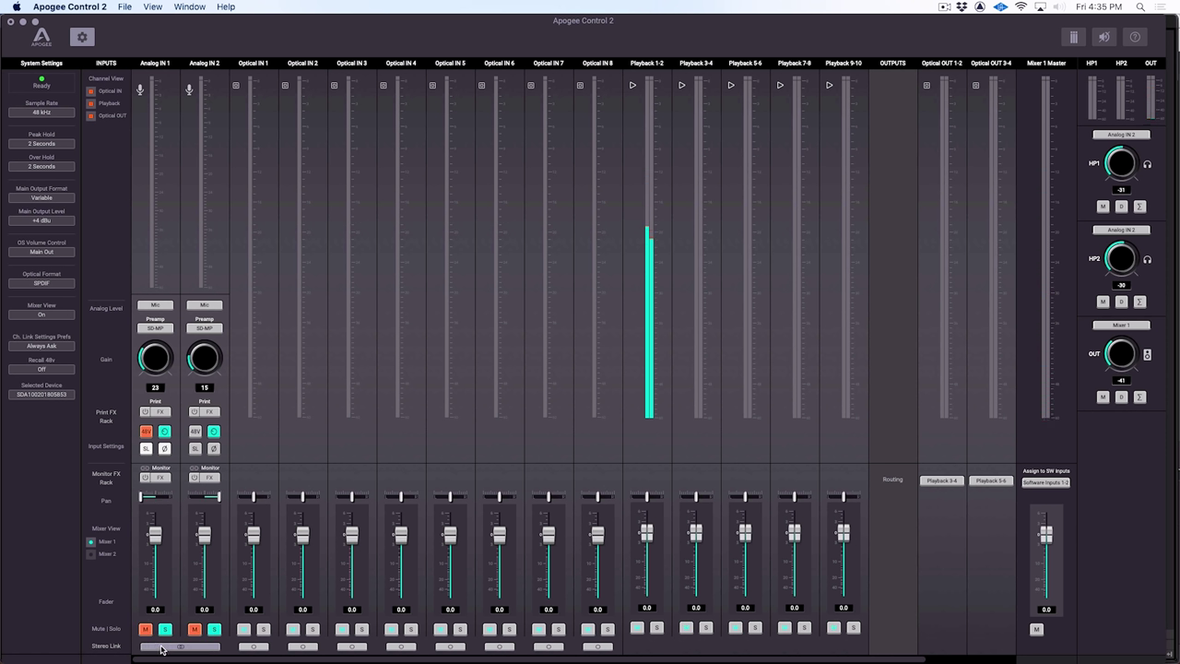
click(161, 649)
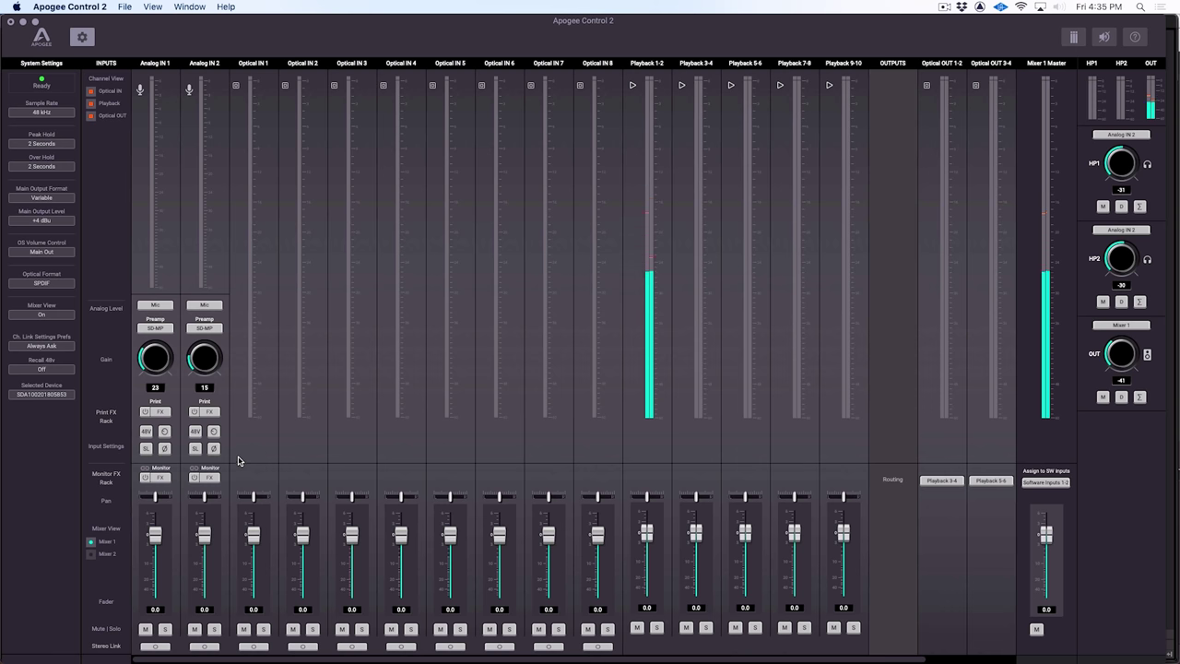
Step: Inspect Analog IN 1's Print FX Symphony ECS strip and its presets, leaving it on Default
click(163, 412)
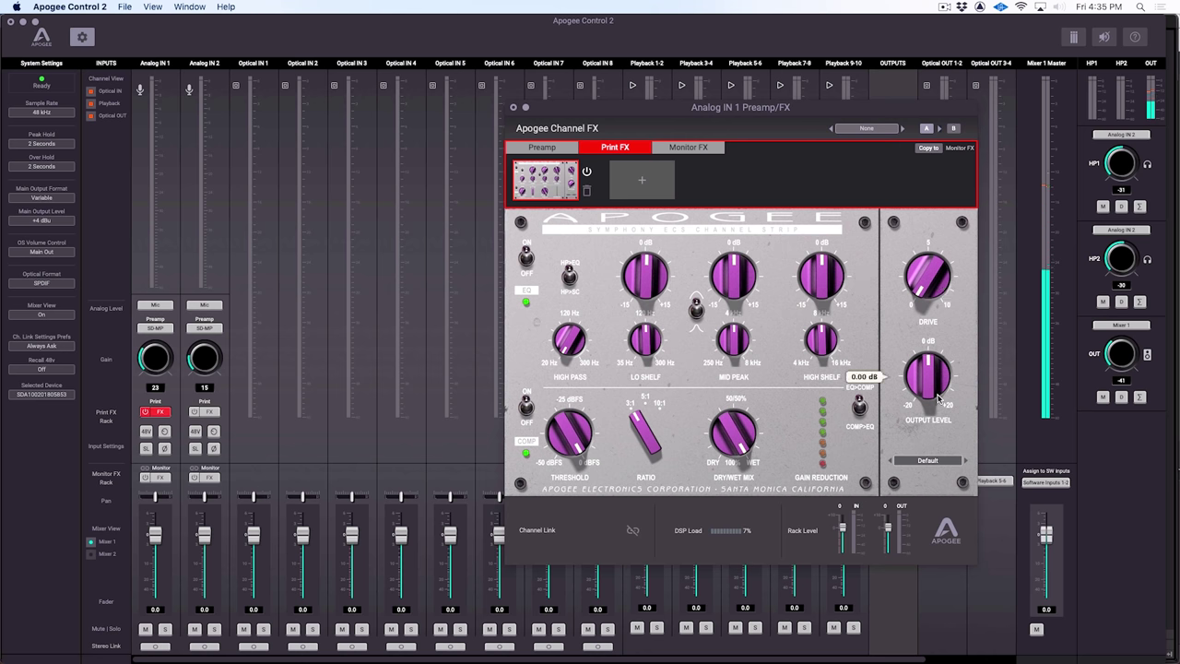
click(929, 460)
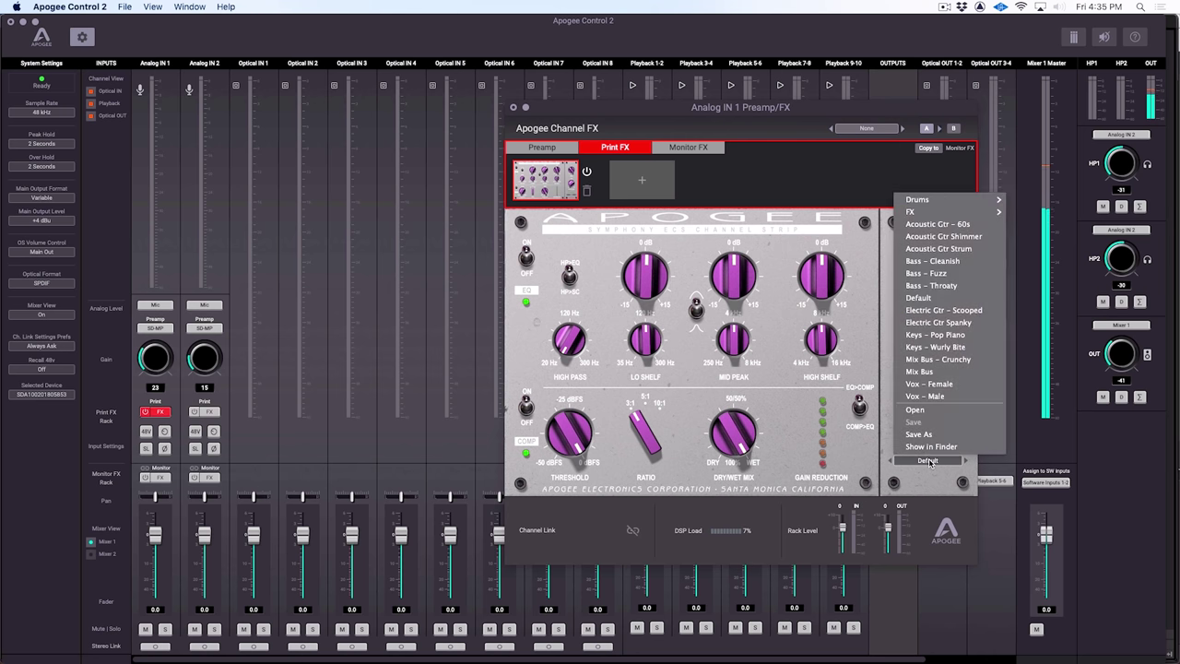
click(863, 459)
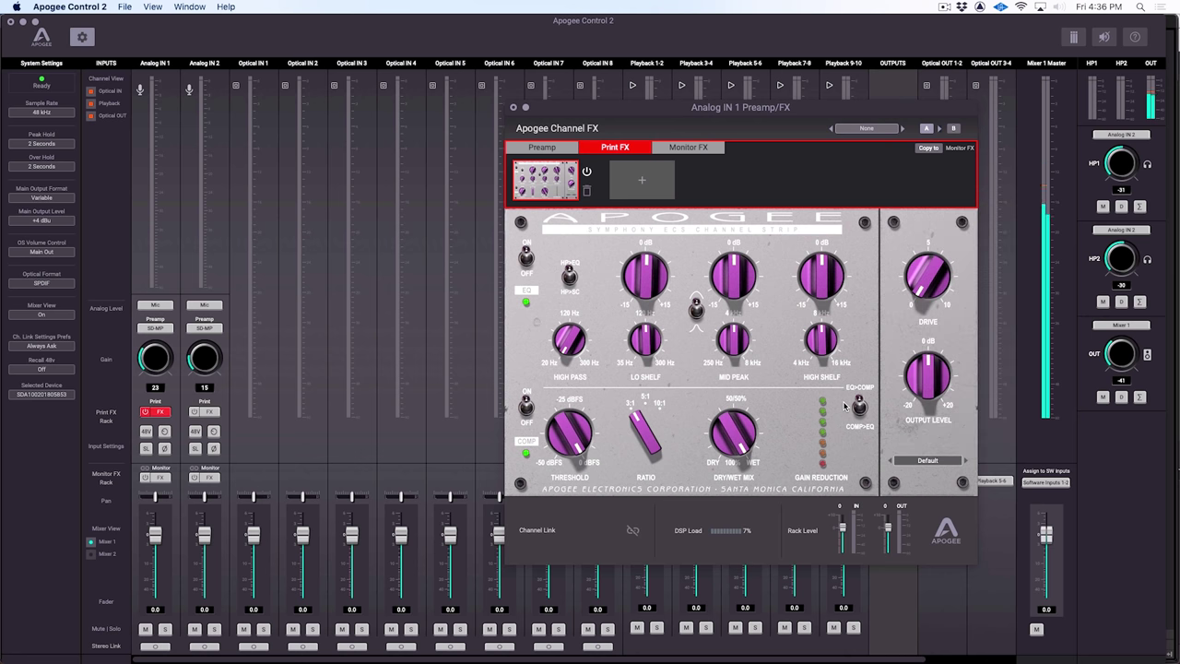
click(147, 412)
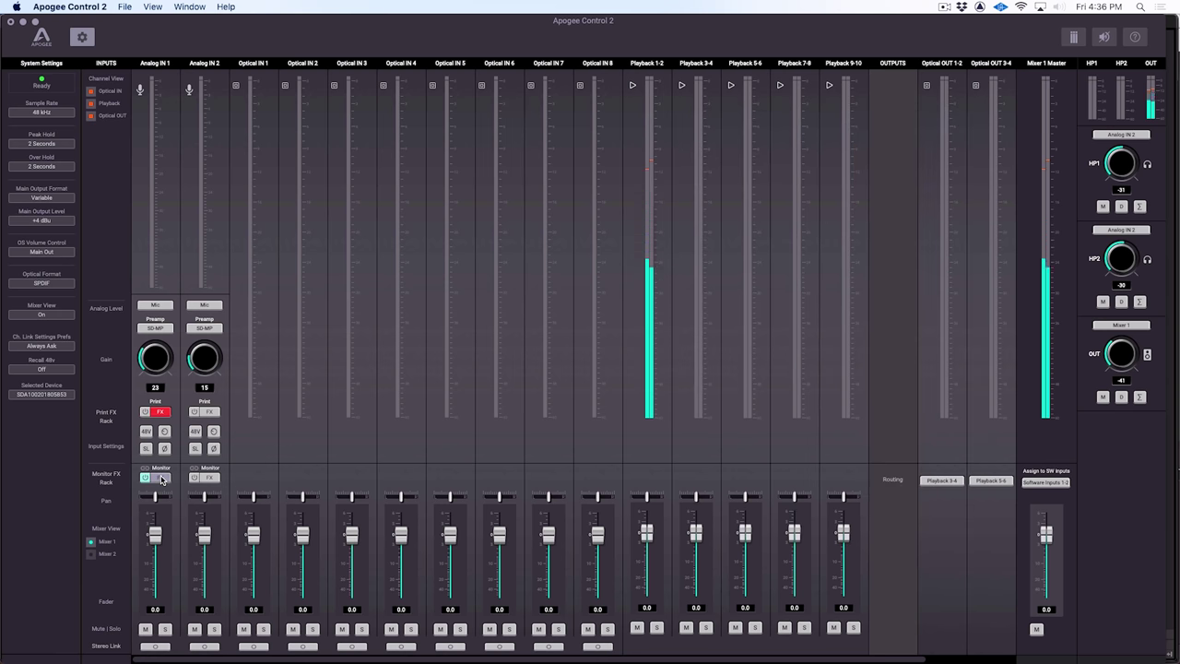
Step: Enable Analog IN 1's Monitor FX, check its Symphony ECS channel strip, then switch to Pro Tools
click(162, 479)
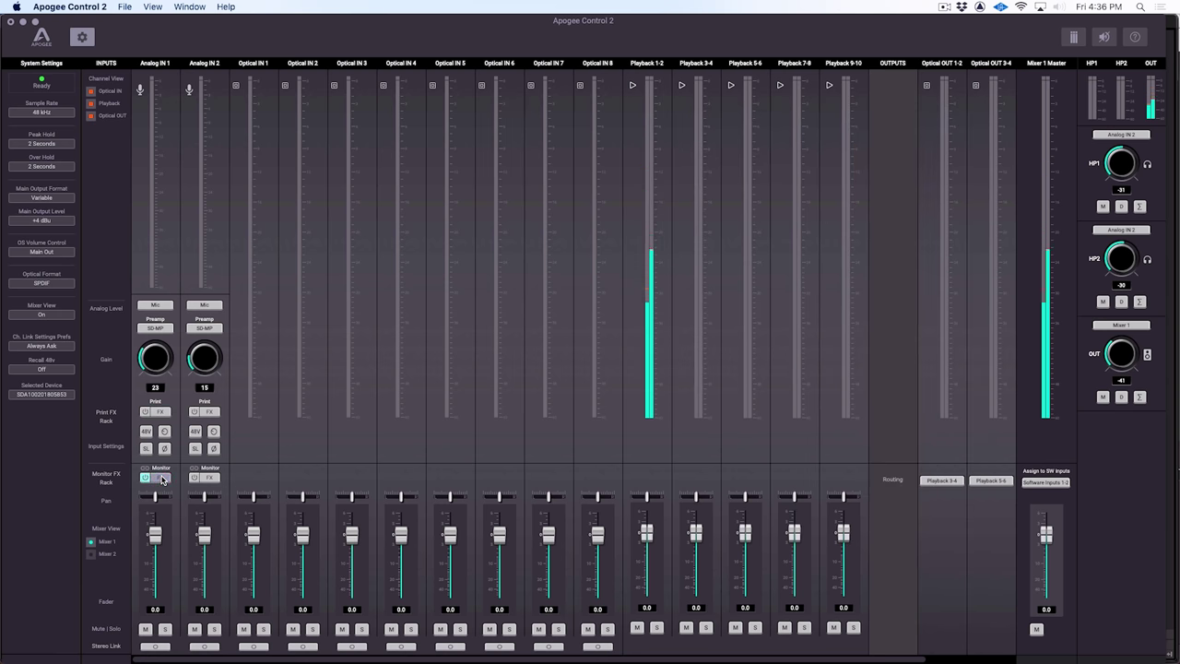
click(162, 478)
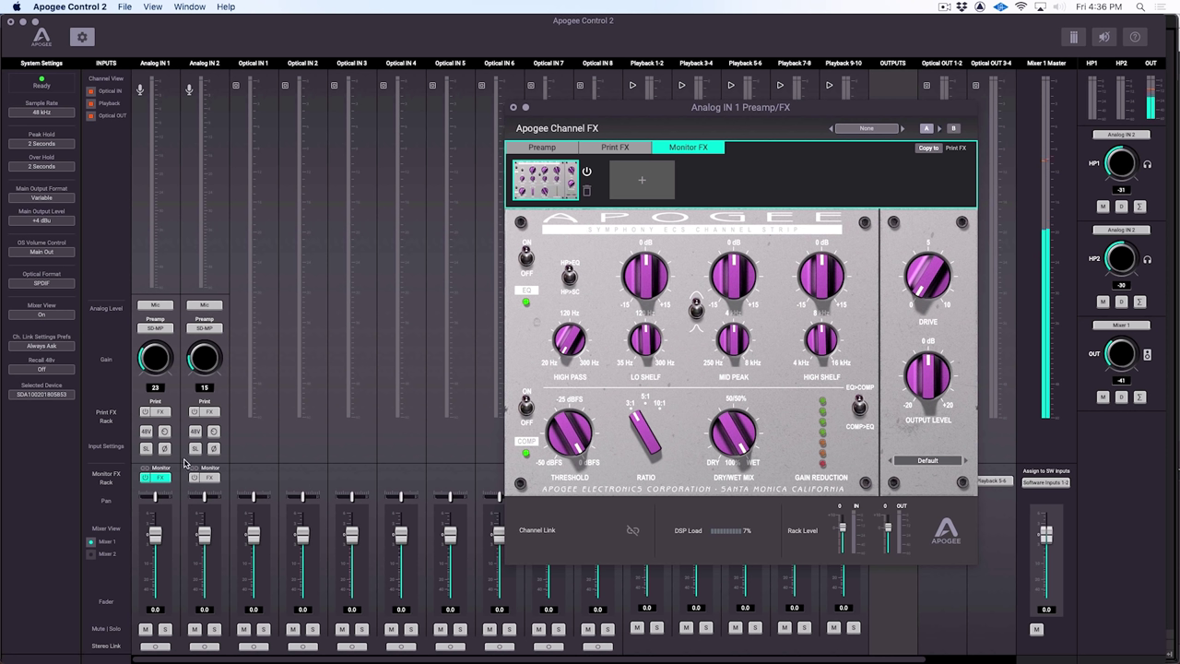
click(141, 475)
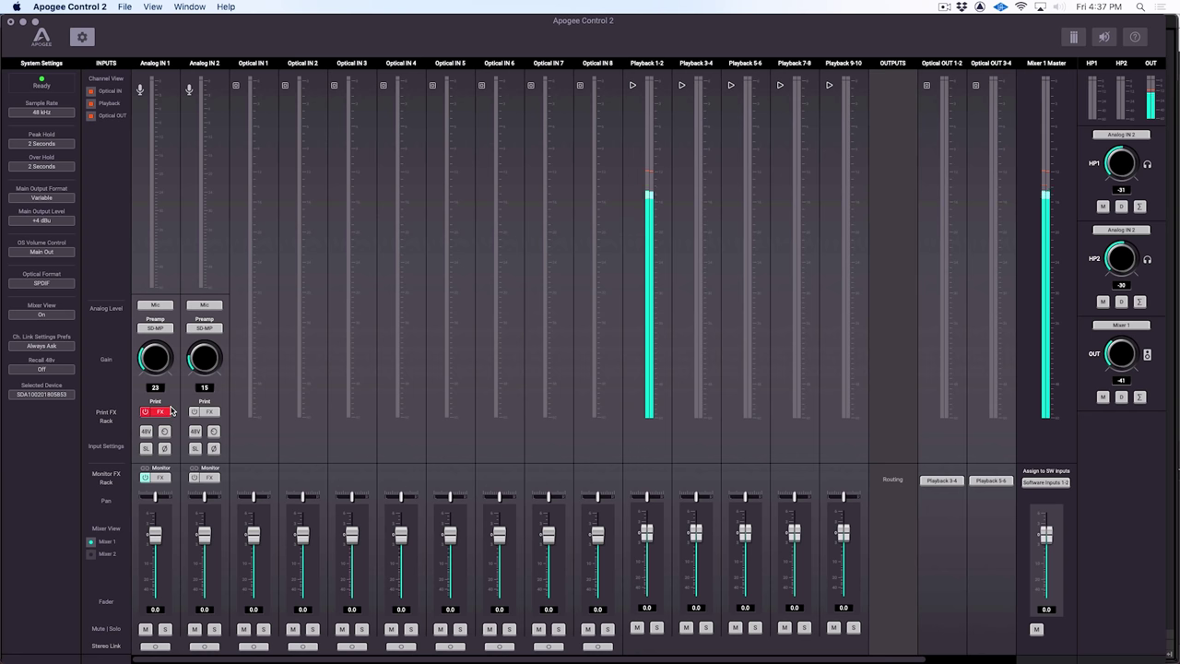
key(super+Tab)
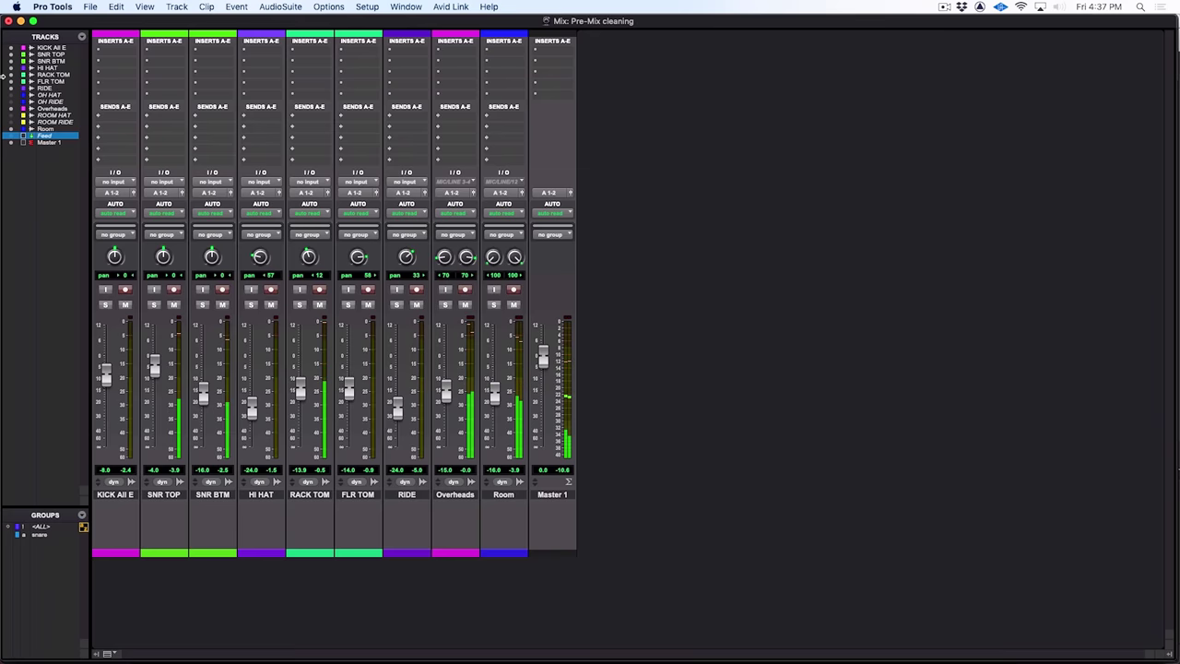
Step: Insert Apogee ChannelFX on the KICK All E track and load the Symphony ECS Channel Strip
click(114, 48)
mouse_move(129, 73)
mouse_move(218, 232)
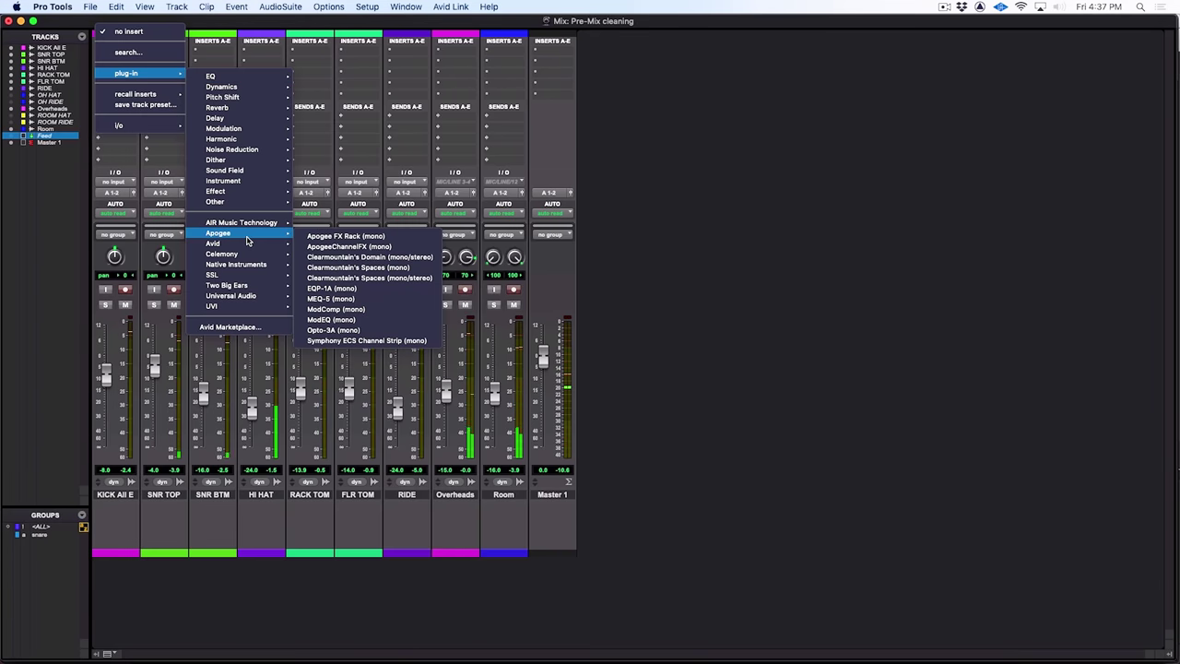
click(350, 246)
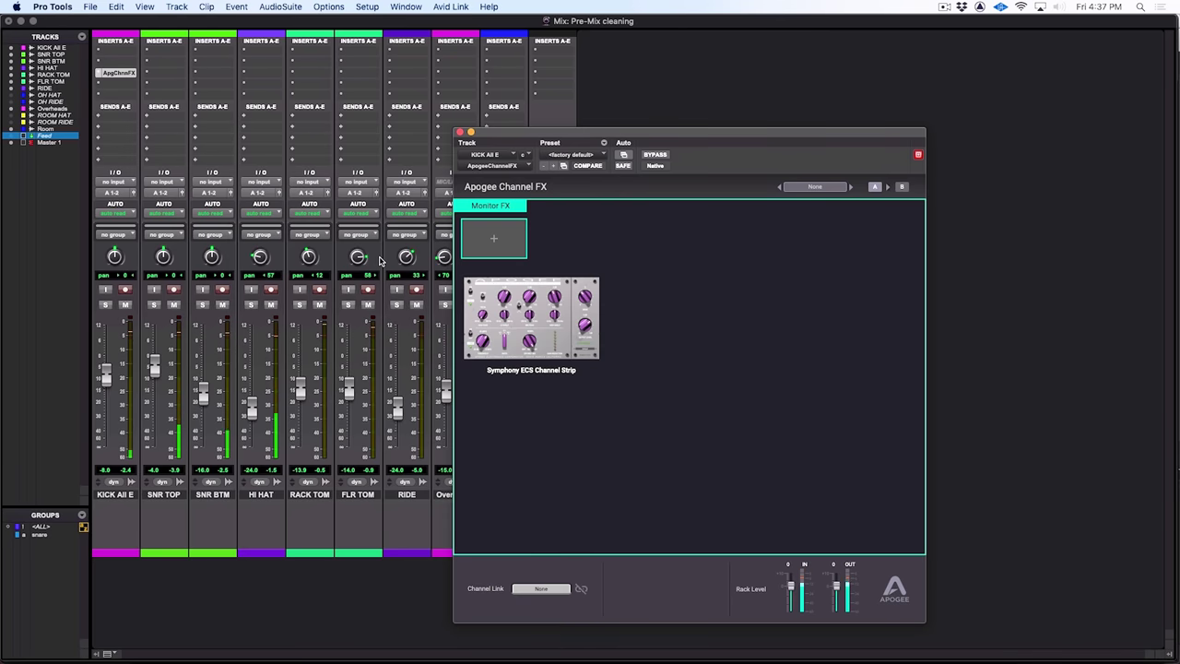
click(547, 325)
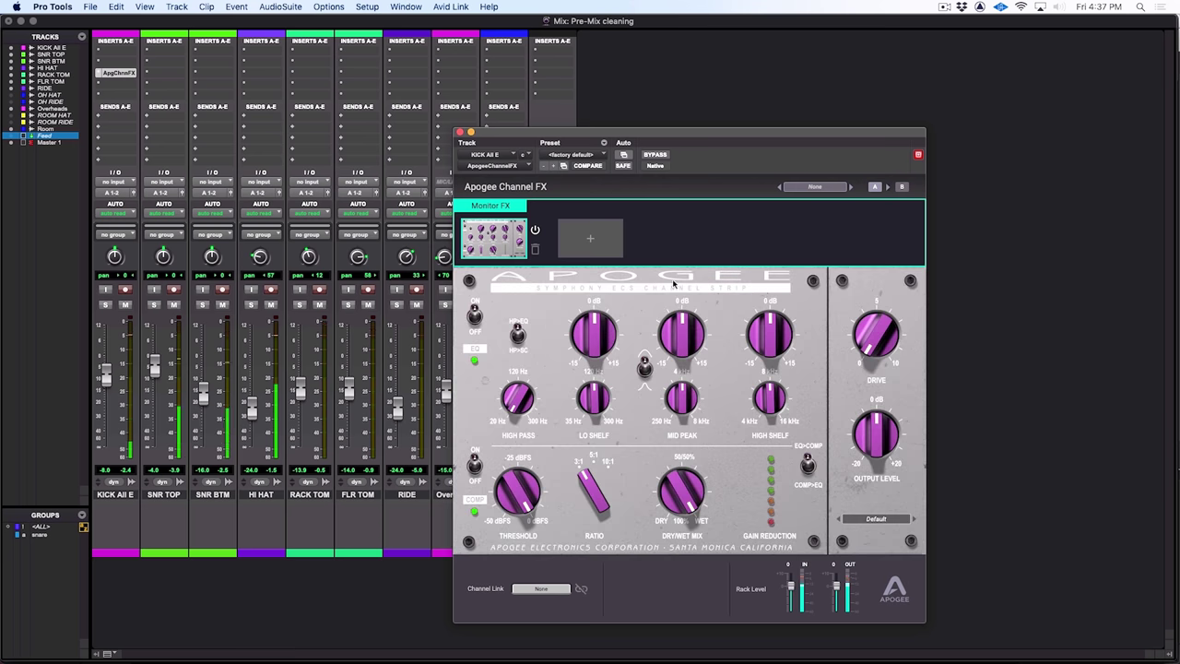
Step: Link the ChannelFX plugin to Analog IN 1, keeping the hardware settings, then return to Apogee Control 2
key(super+Tab)
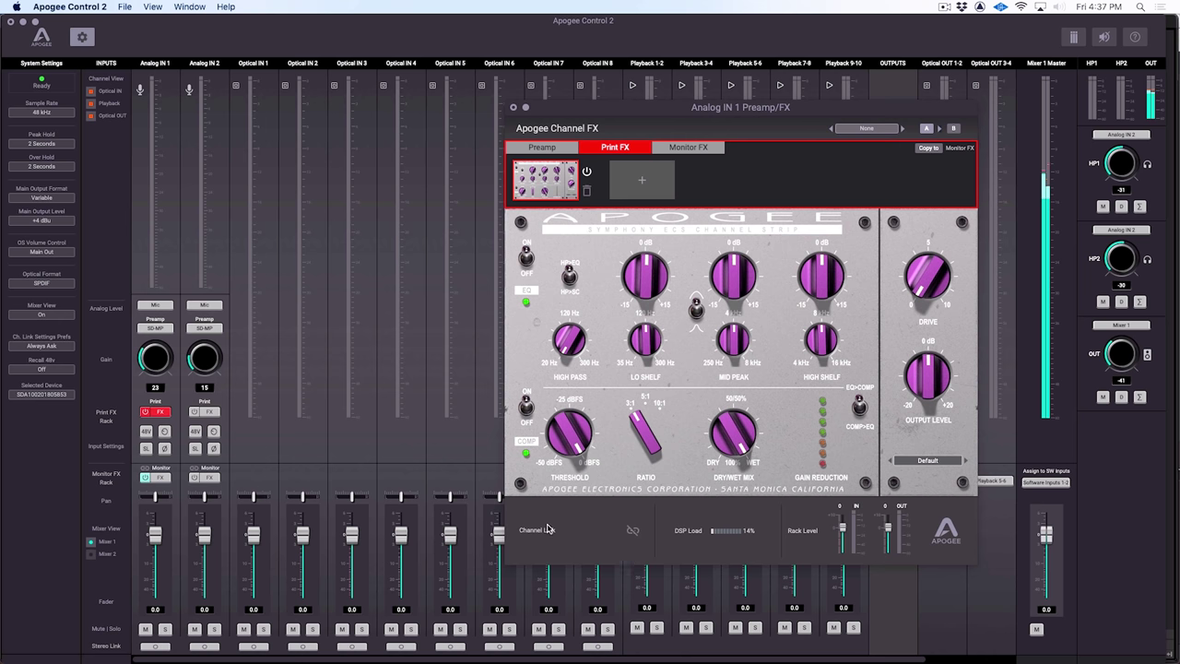
key(super+Tab)
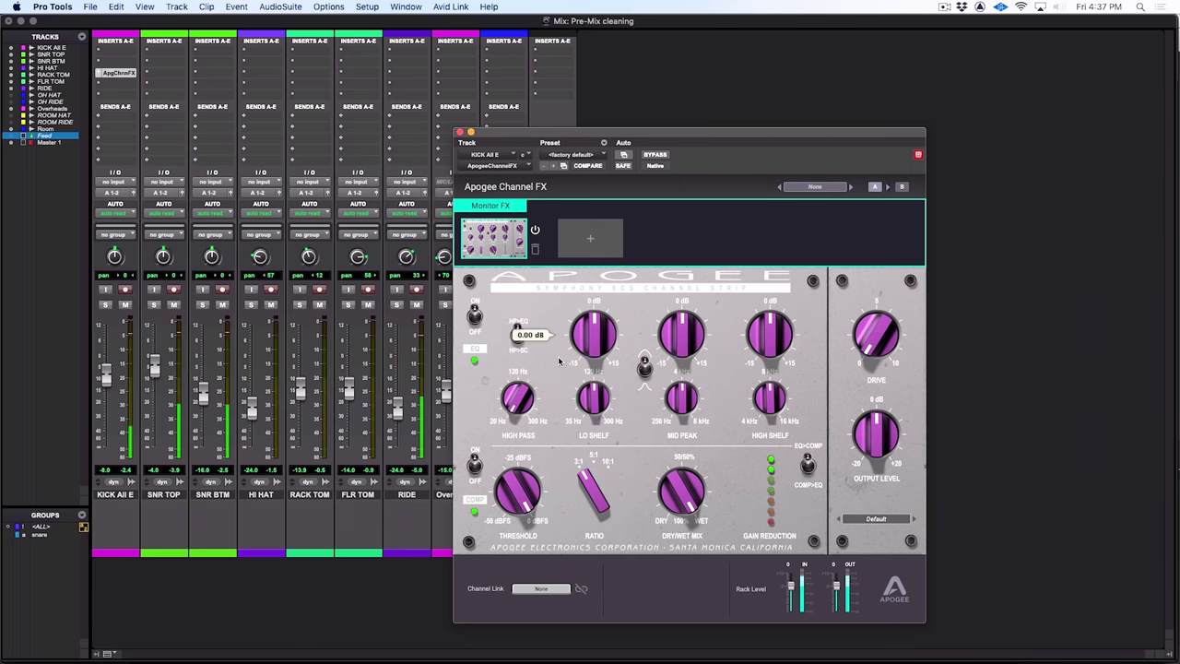
click(555, 594)
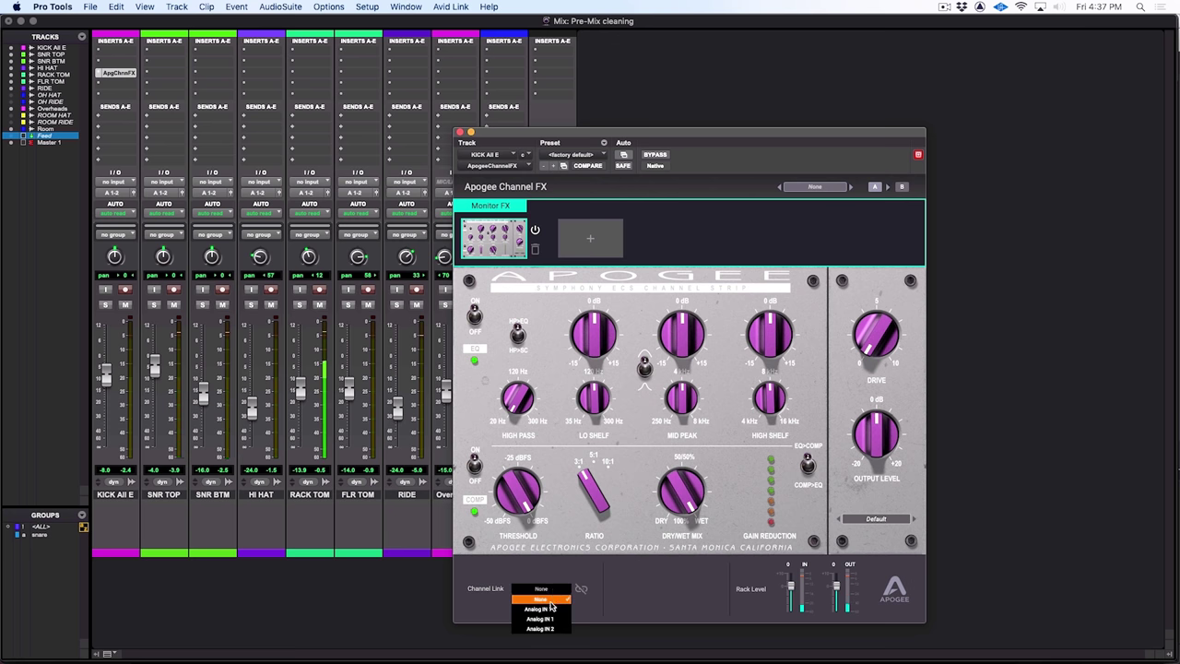
click(559, 620)
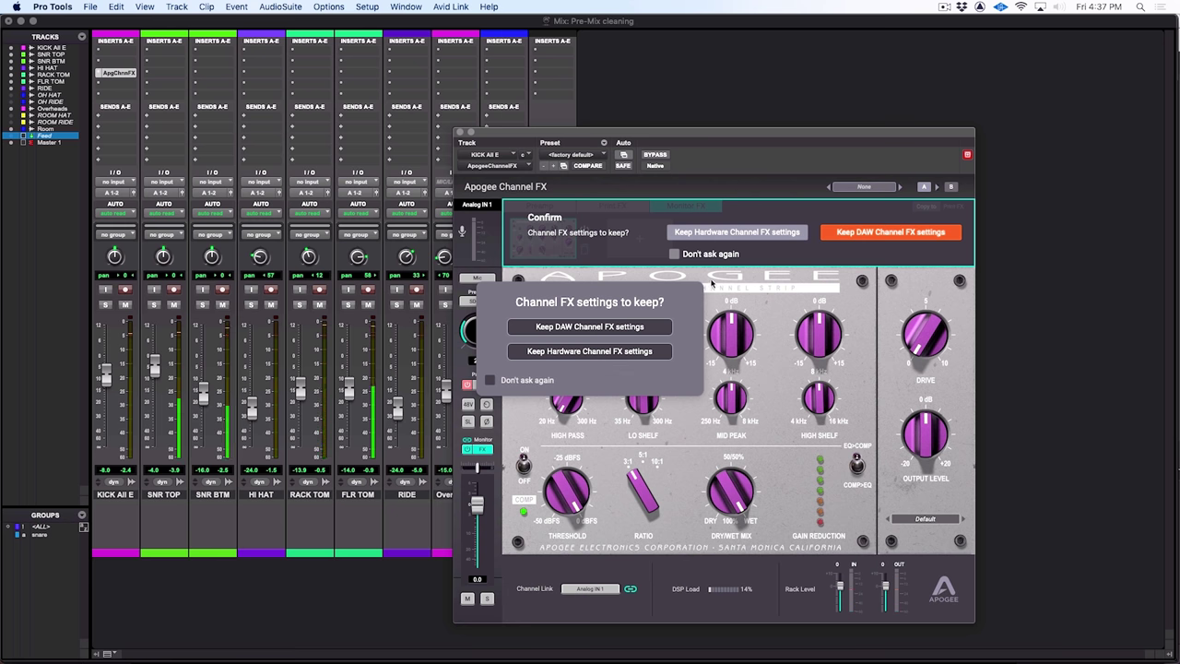
click(597, 352)
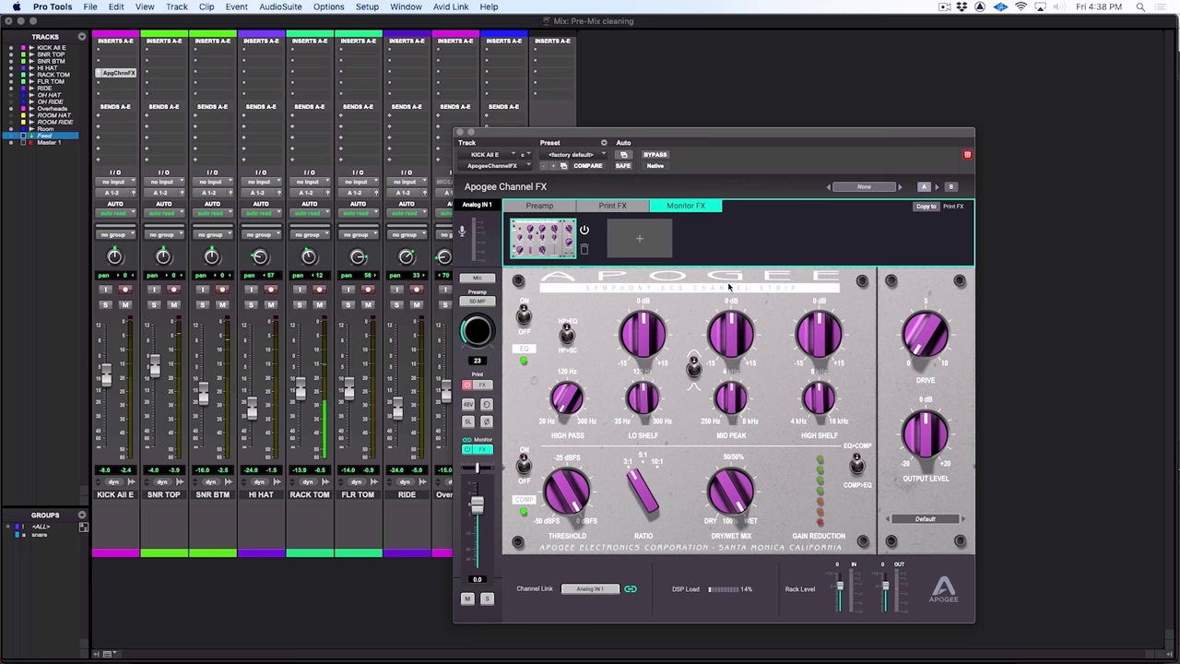
key(super+Tab)
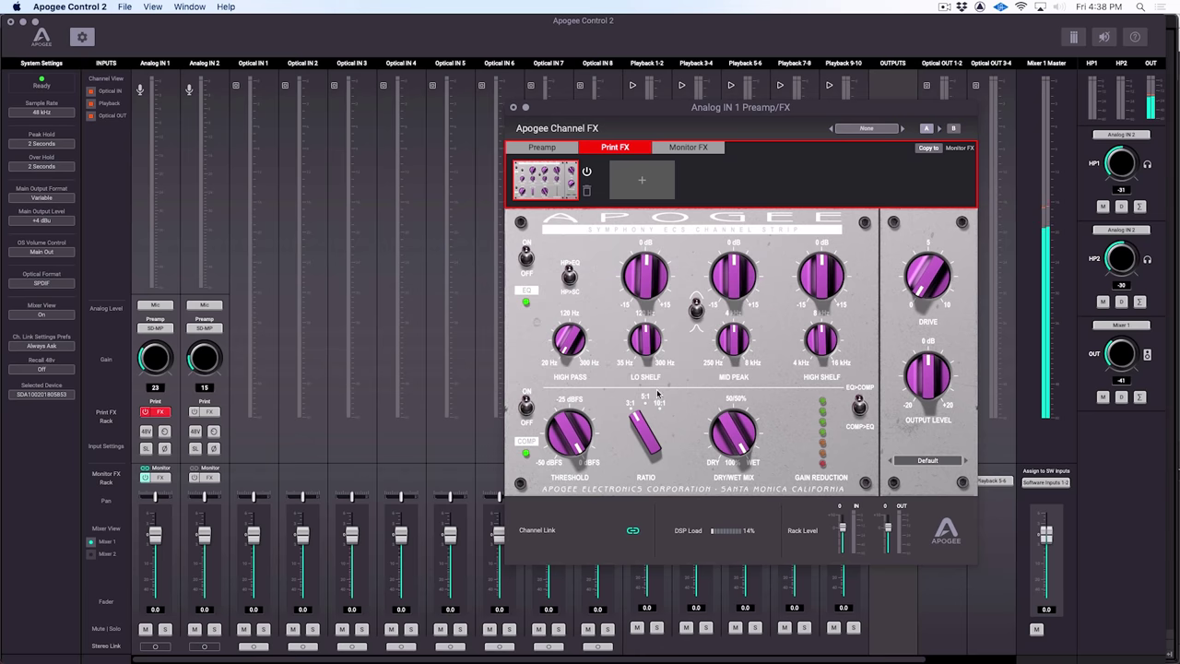
Step: Return to Pro Tools to view KICK All E's ChannelFX plugin linked to Analog IN 1
key(super+Tab)
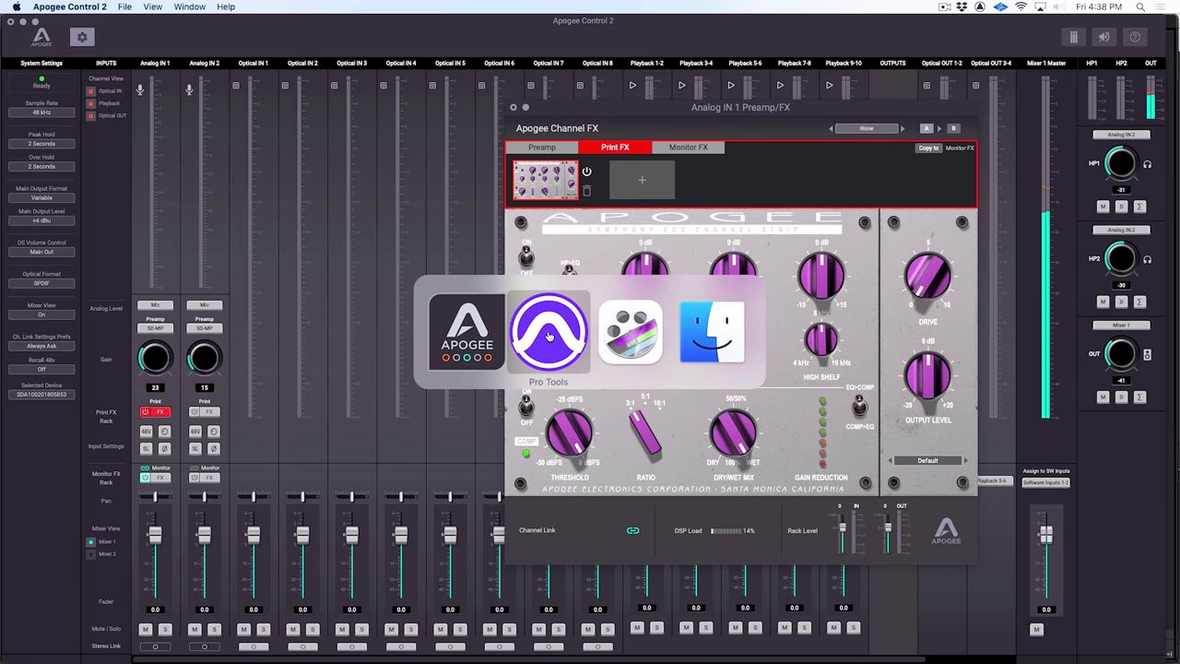